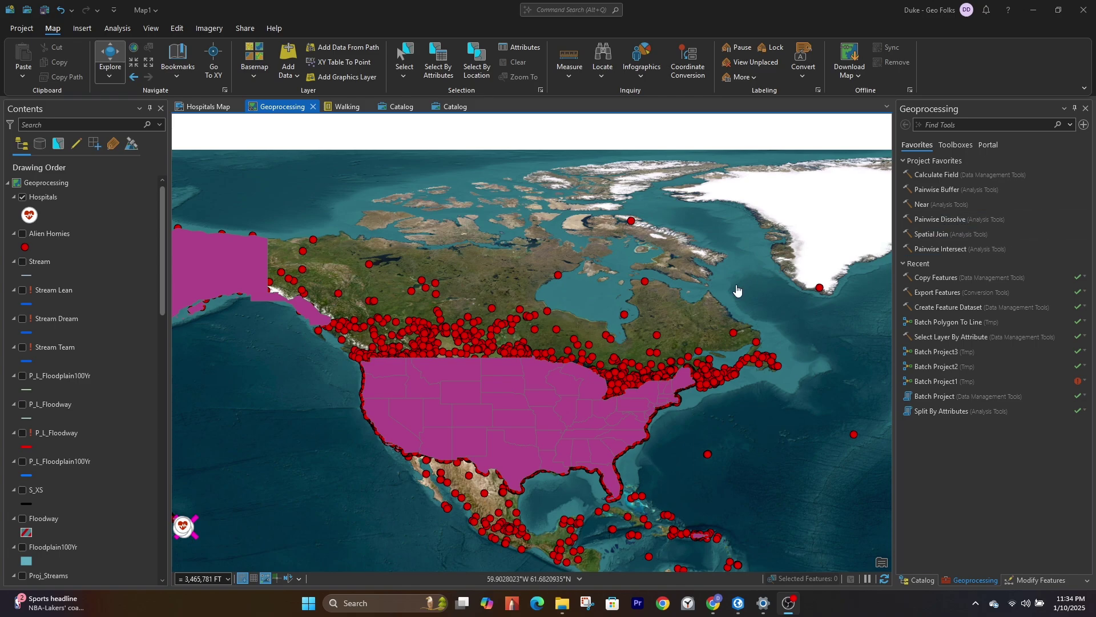
scroll(734, 289, down, 2)
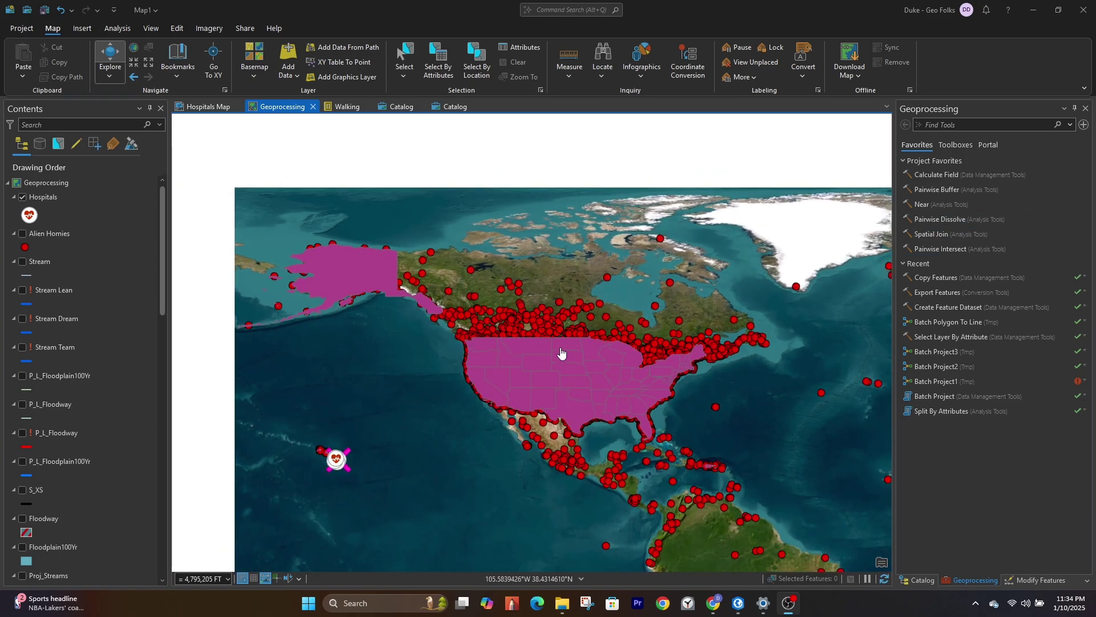
scroll(579, 364, up, 2)
scroll(579, 365, up, 2)
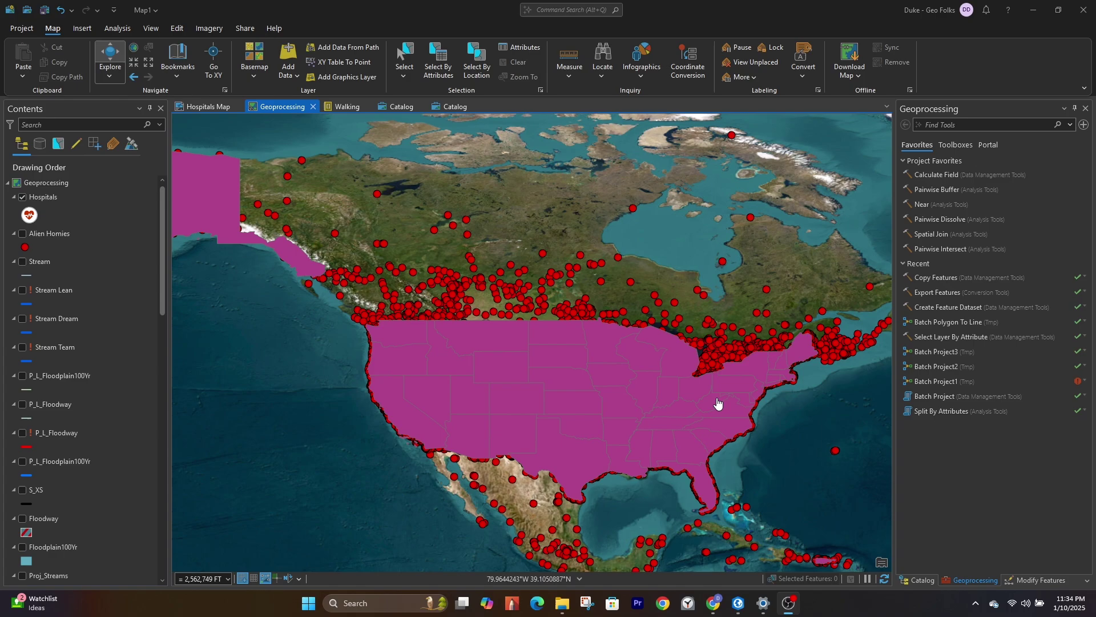
Bring up the Analysis tools and start a Find Tools search for Split By Attributes
click(121, 29)
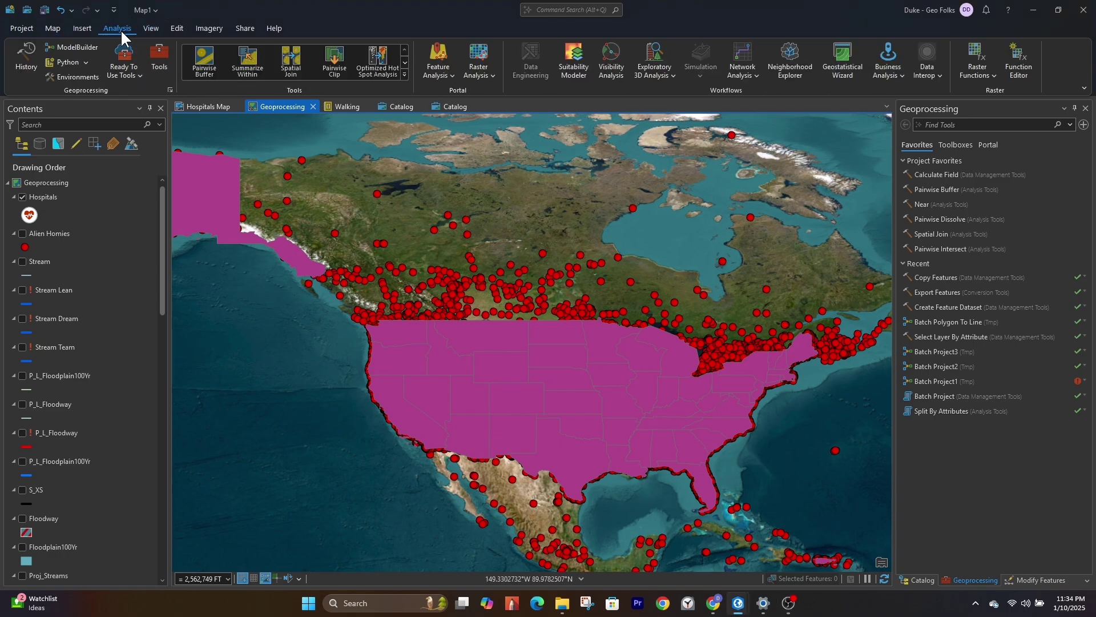
click(160, 55)
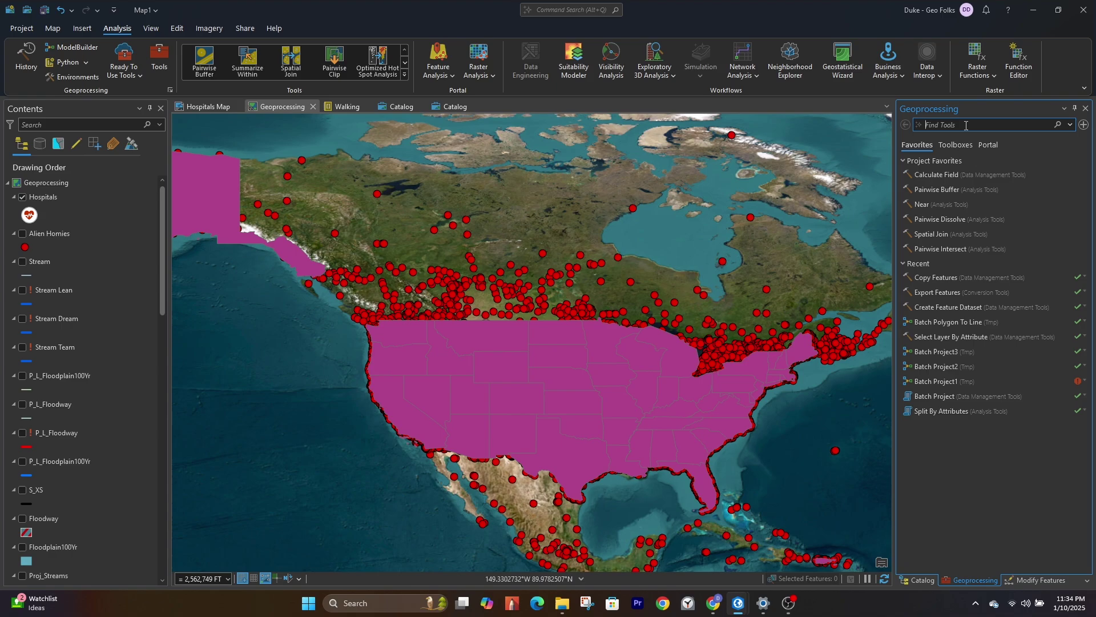
text(split by )
text(att)
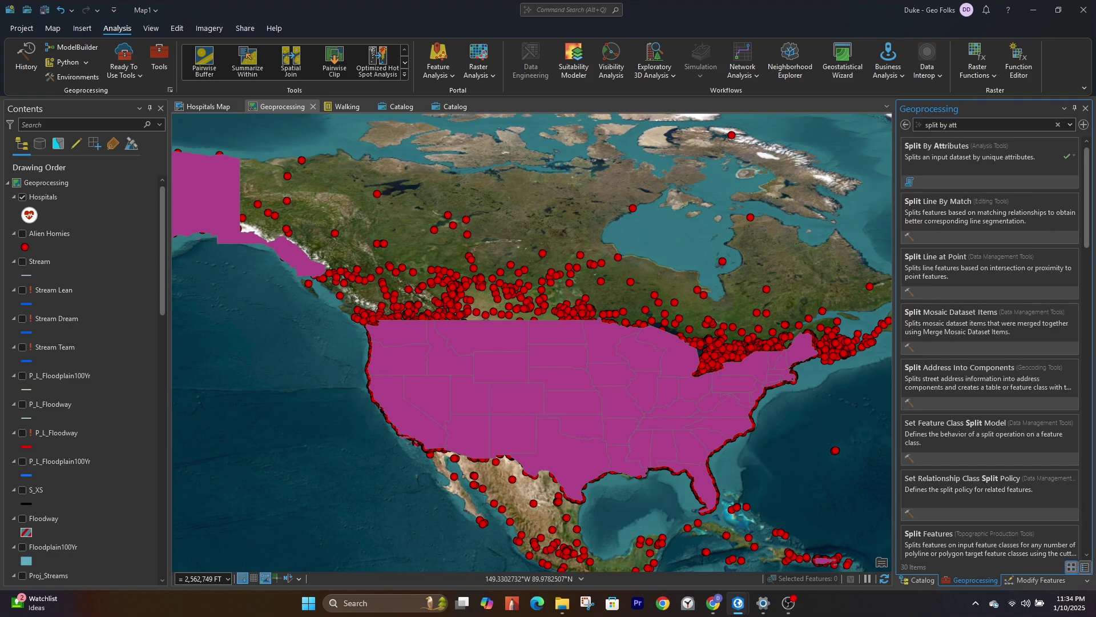
Open Split By Attributes and drag the US_States layer from Contents into its input features
click(989, 157)
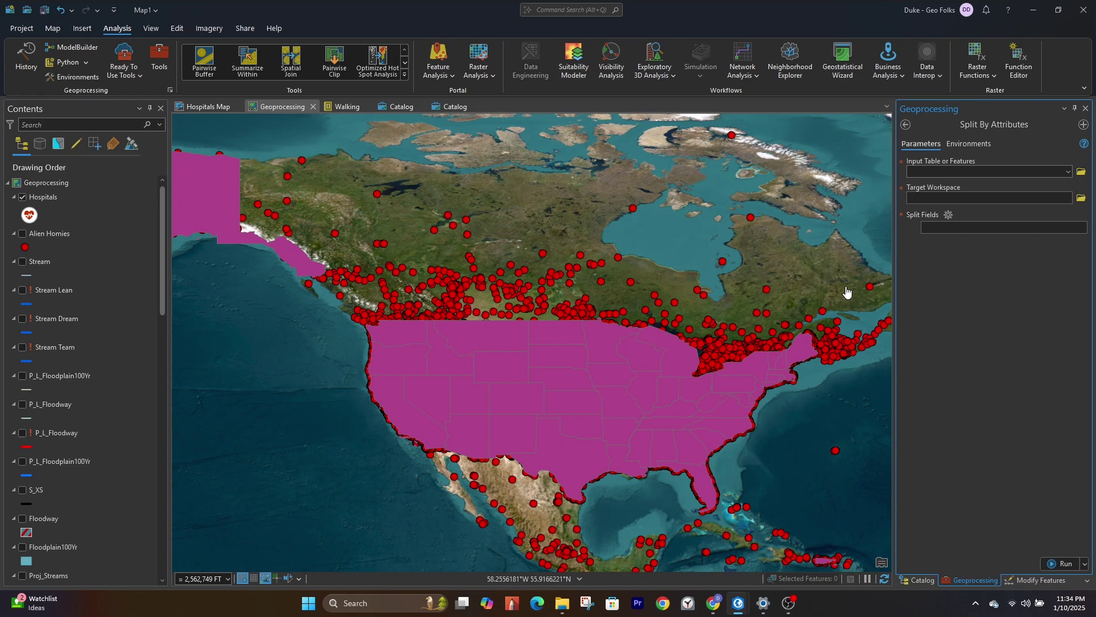
scroll(71, 394, down, 10)
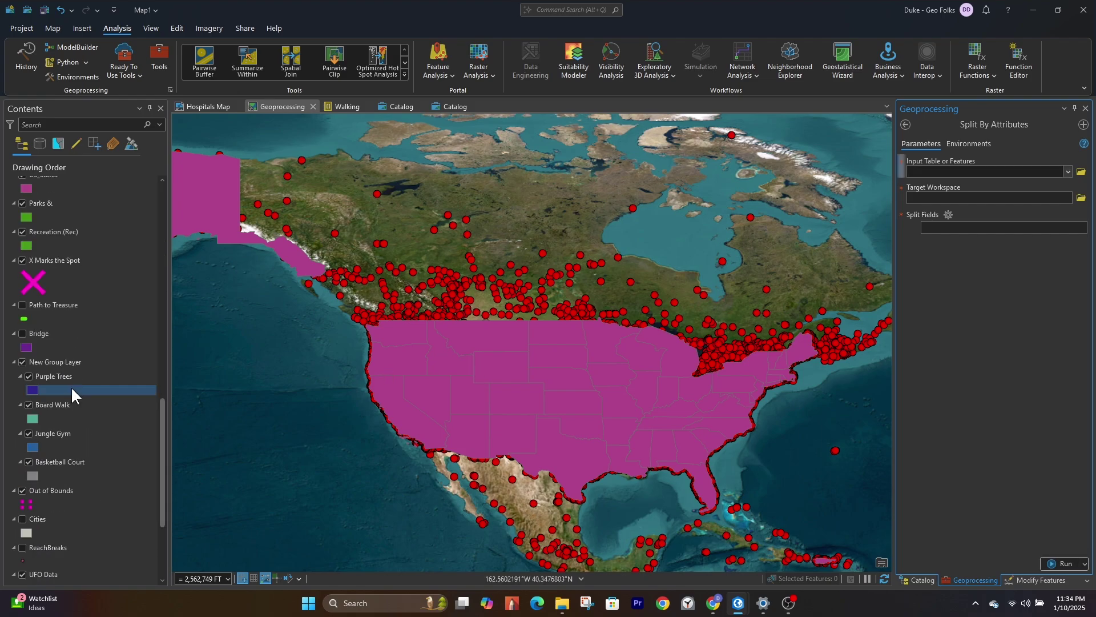
scroll(72, 389, up, 3)
scroll(71, 390, up, 3)
scroll(71, 390, up, 3)
scroll(71, 389, up, 3)
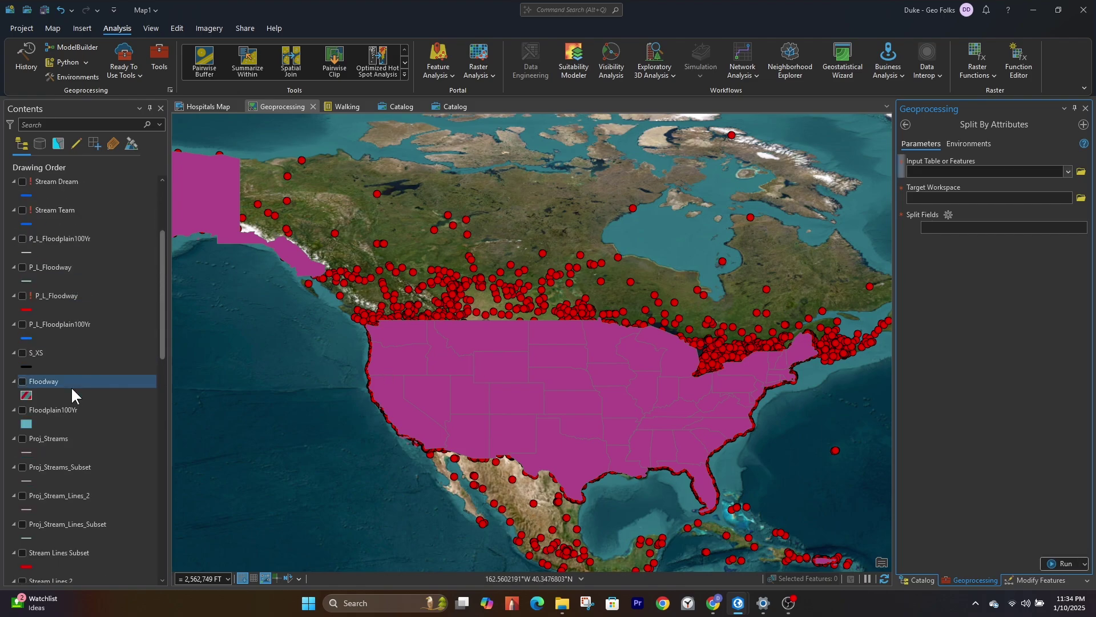
scroll(71, 386, down, 2)
scroll(71, 386, down, 3)
scroll(71, 386, down, 2)
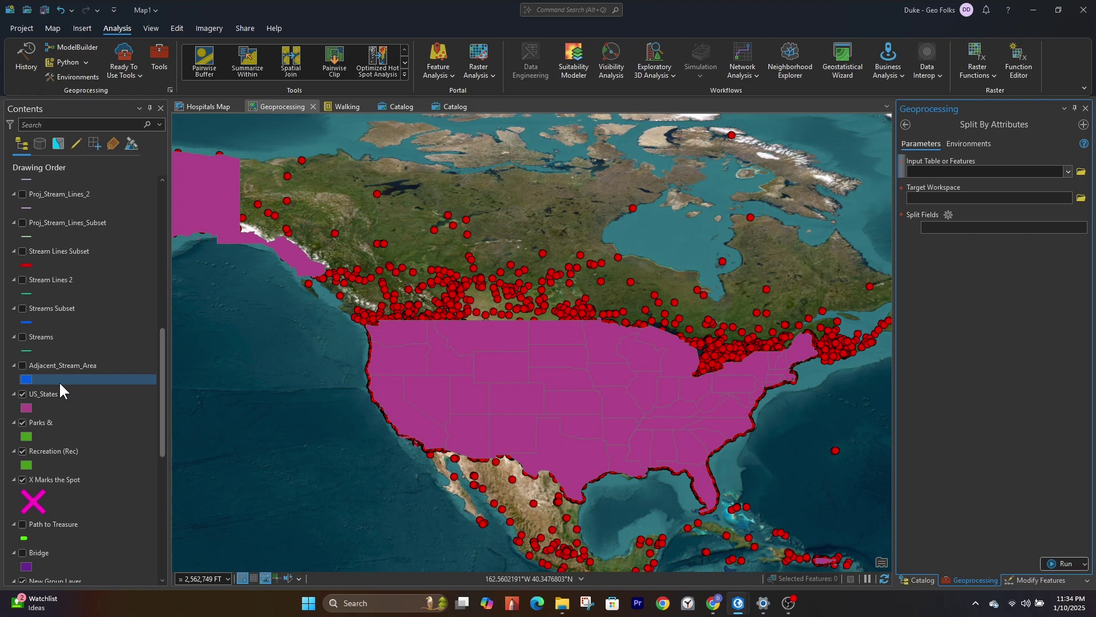
click(58, 394)
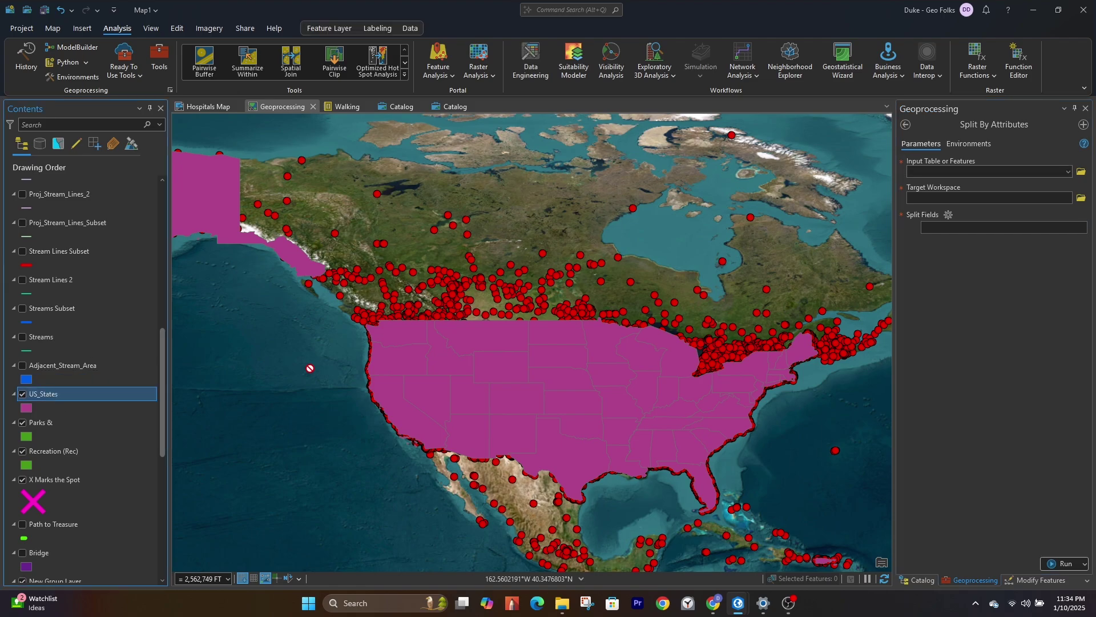
drag(998, 169, 995, 173)
Set the tool's target workspace to the TestGDB.gdb geodatabase
click(1081, 197)
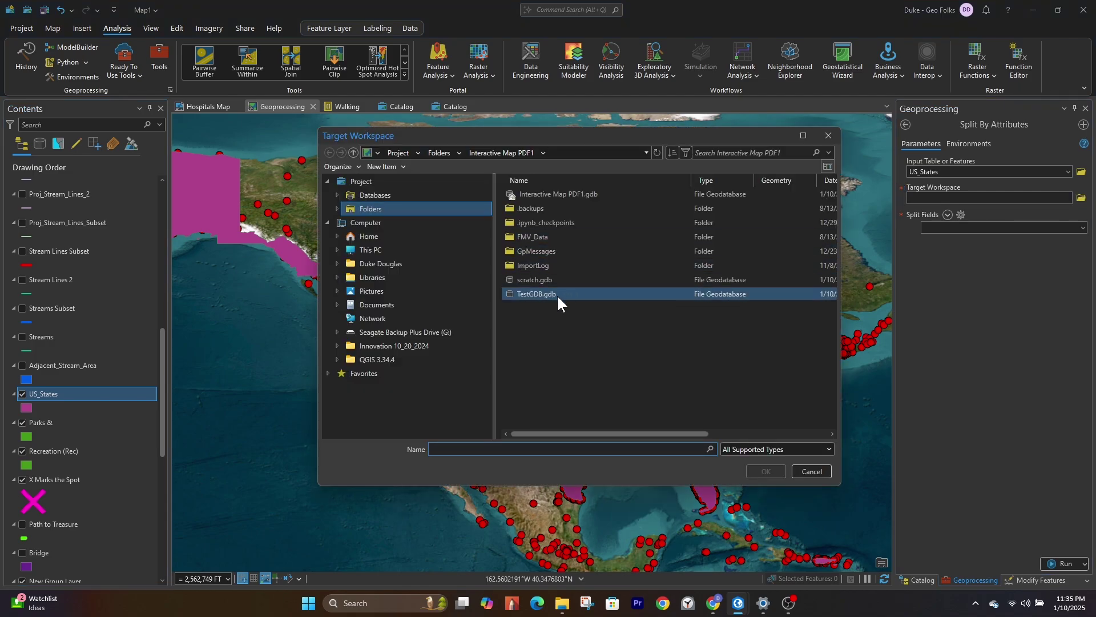
double_click(556, 293)
click(765, 471)
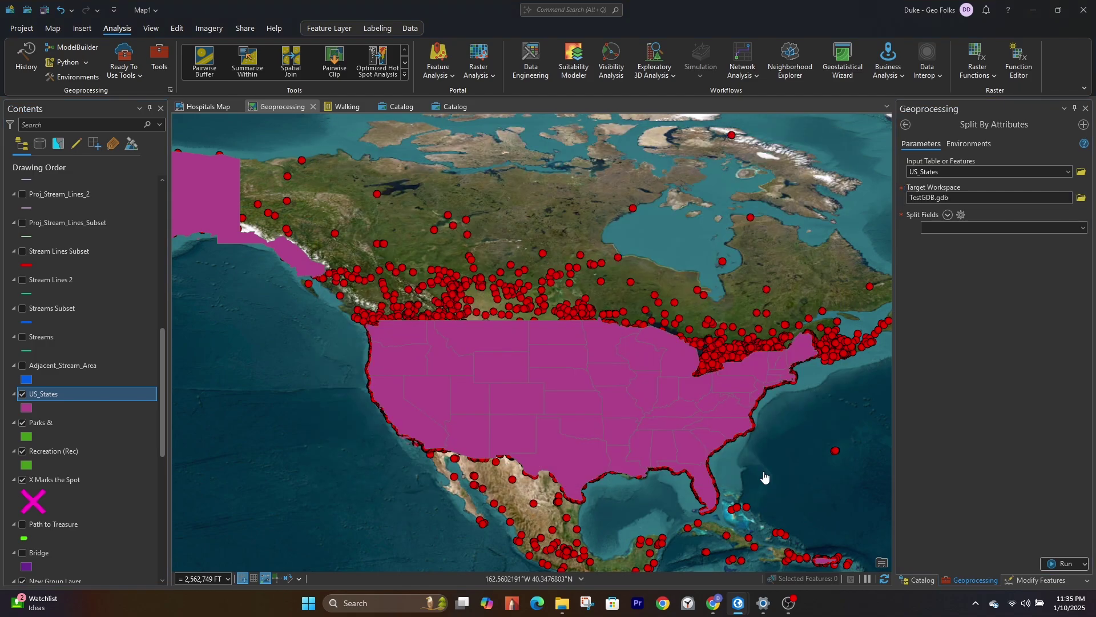
Choose NAME as the split field and run the split
click(1081, 228)
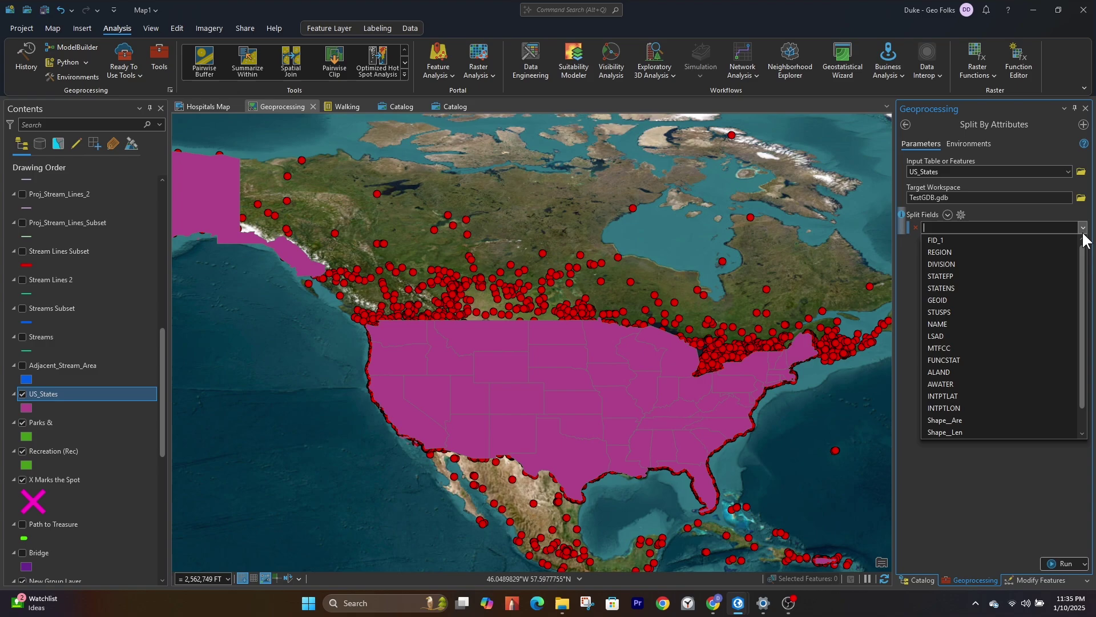
click(976, 323)
click(962, 385)
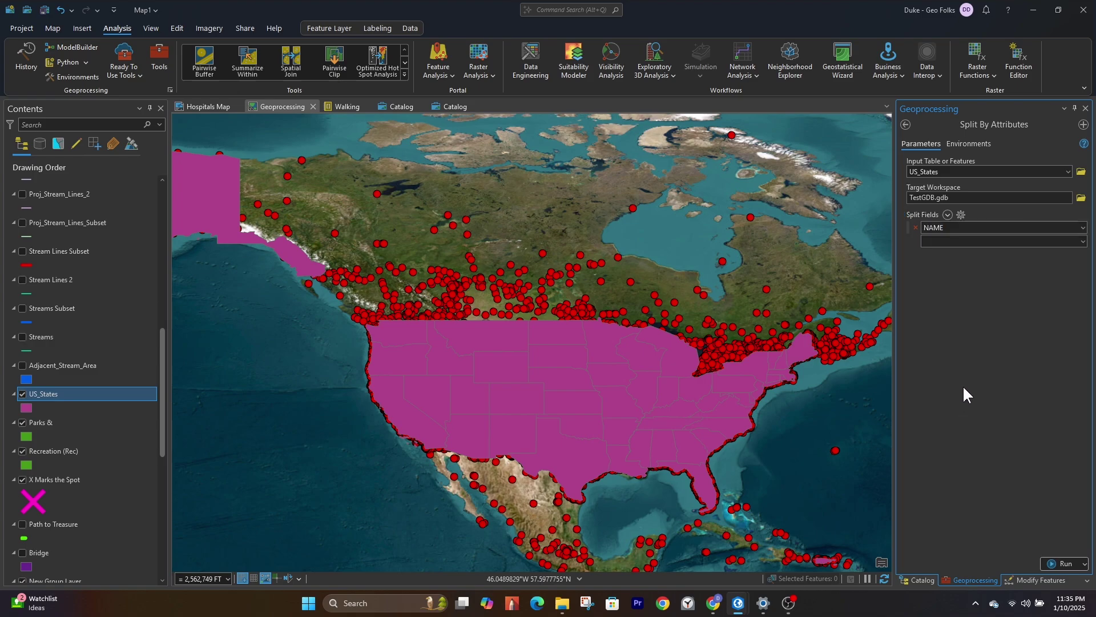
click(1064, 563)
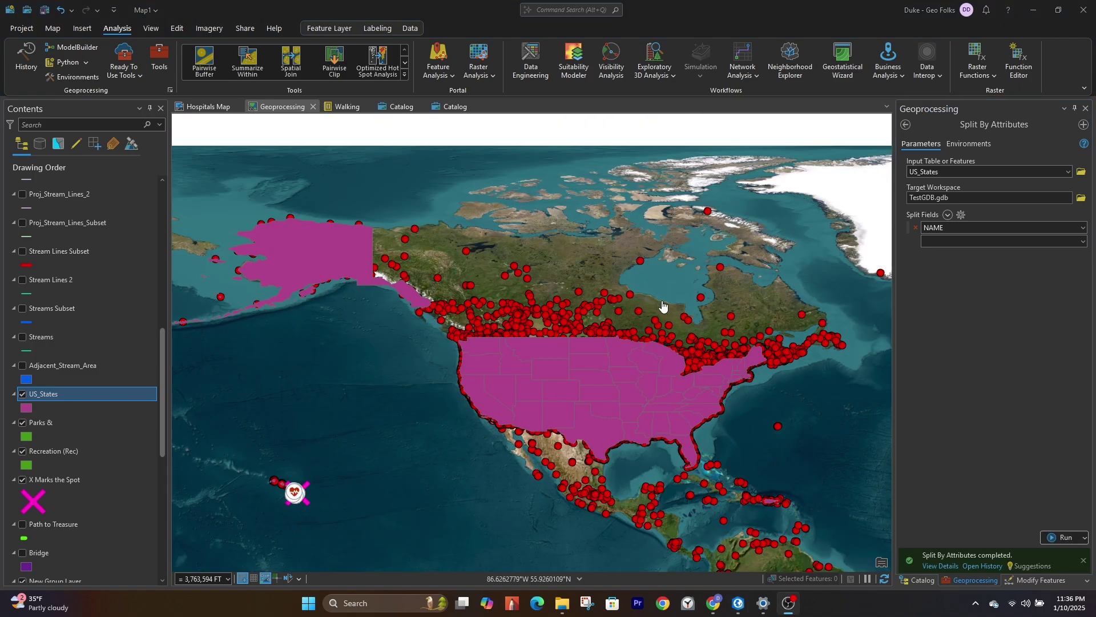
Use Map > Add Data to add the California feature class from Databases > TestGDB.gdb
click(58, 28)
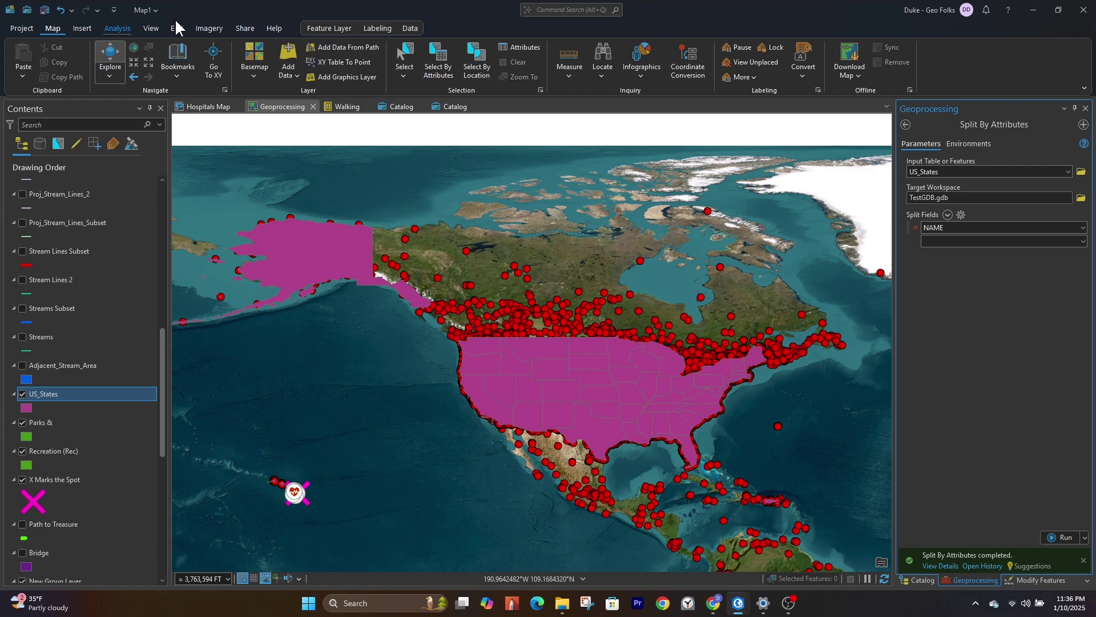
click(290, 51)
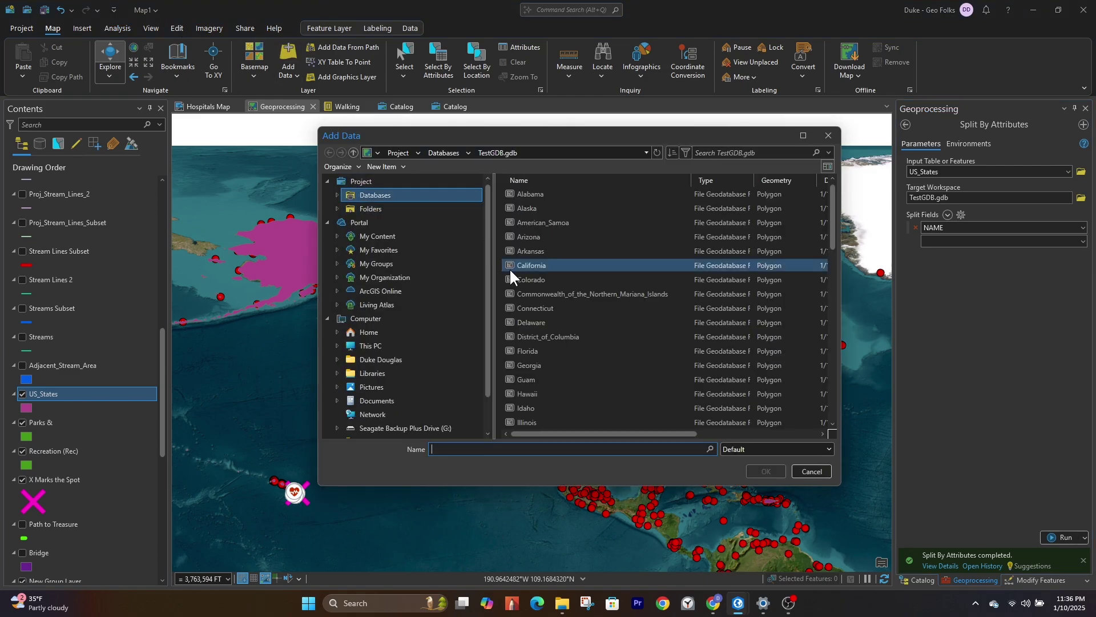
click(403, 197)
double_click(557, 261)
scroll(573, 257, down, 10)
click(550, 309)
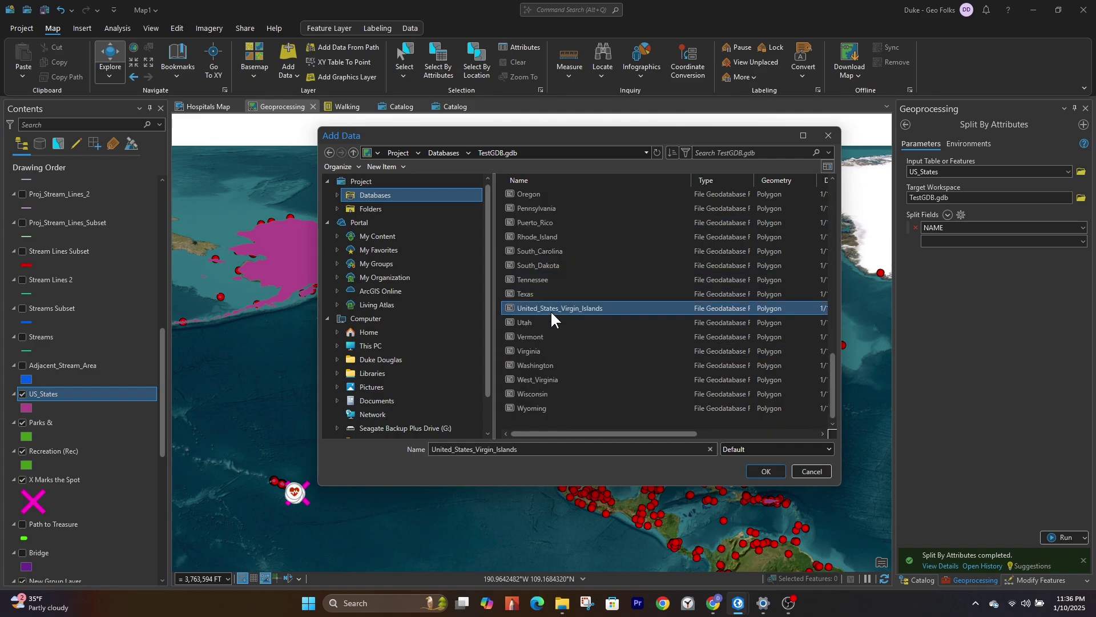
scroll(553, 304, up, 5)
scroll(554, 304, up, 5)
click(536, 264)
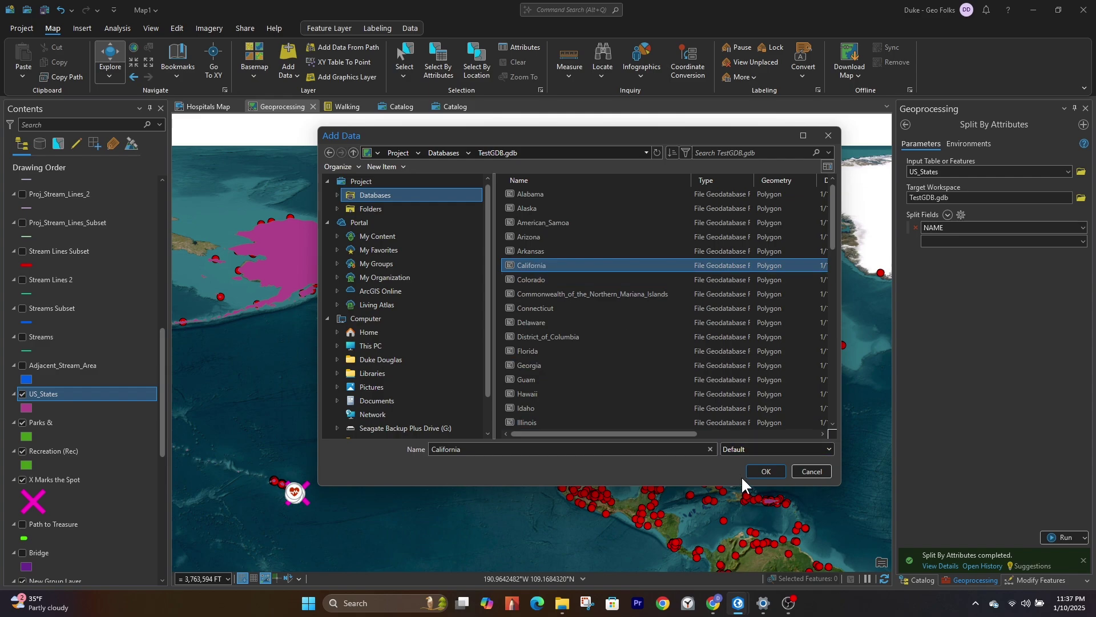
click(763, 473)
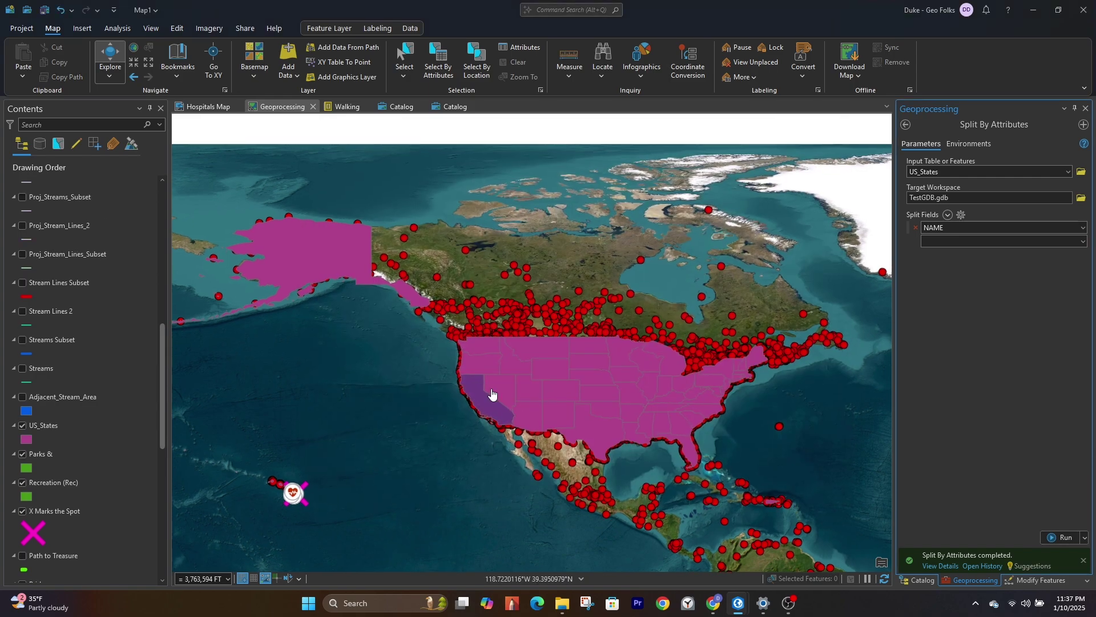
scroll(491, 393, up, 1)
scroll(491, 392, up, 1)
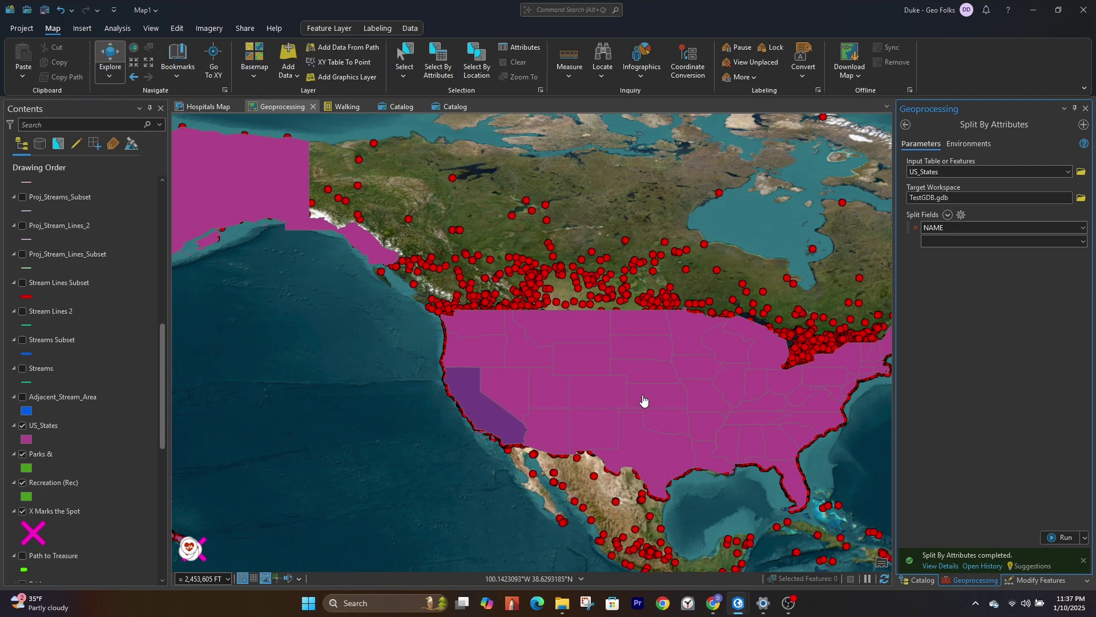